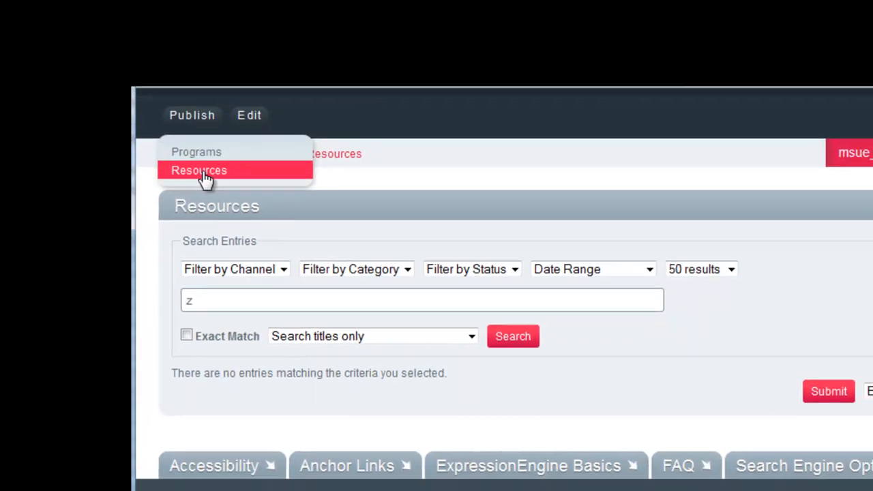
Start a new Resources entry and title it 'Sample Resource Page for Expression Engine Training Purposes'
click(214, 183)
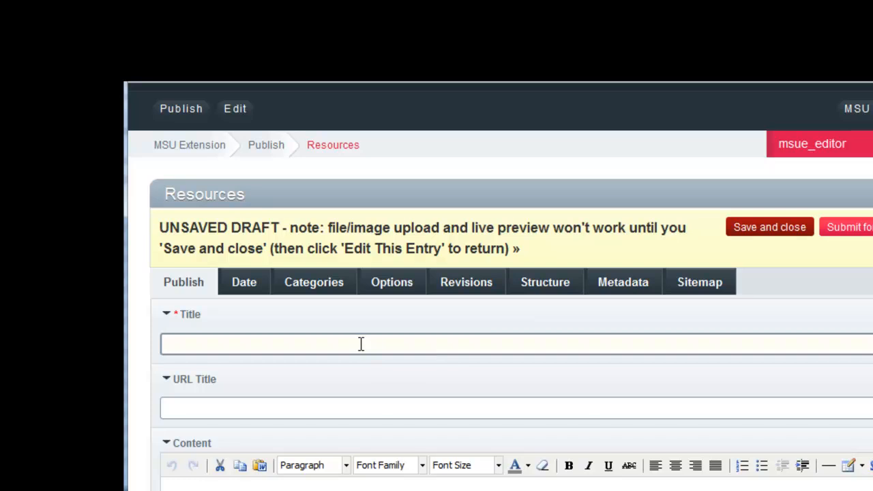
text(Sample )
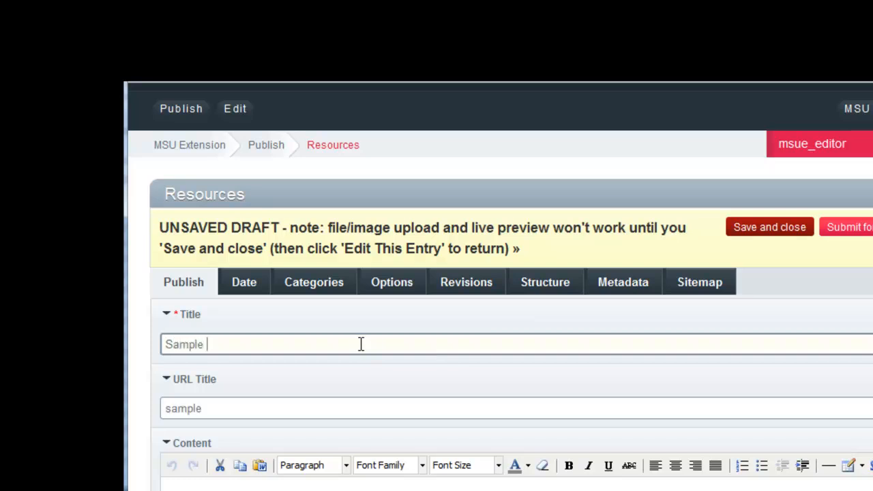
text(Resou)
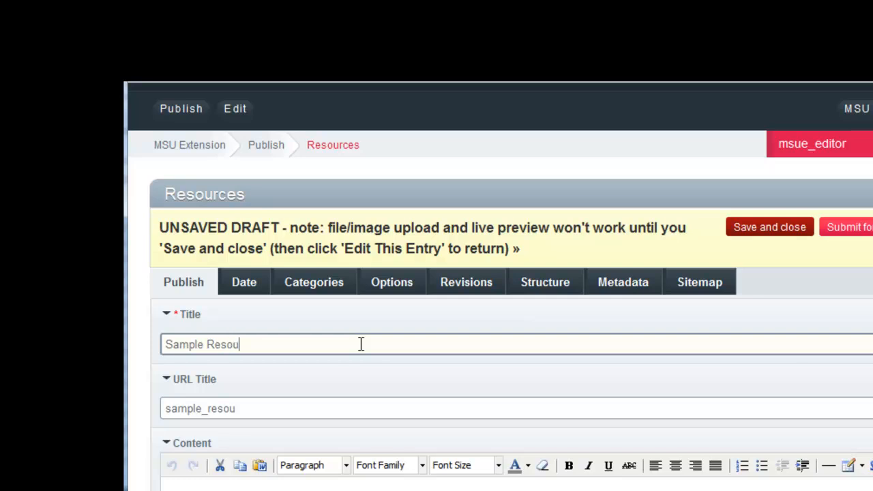
text(rce Page or)
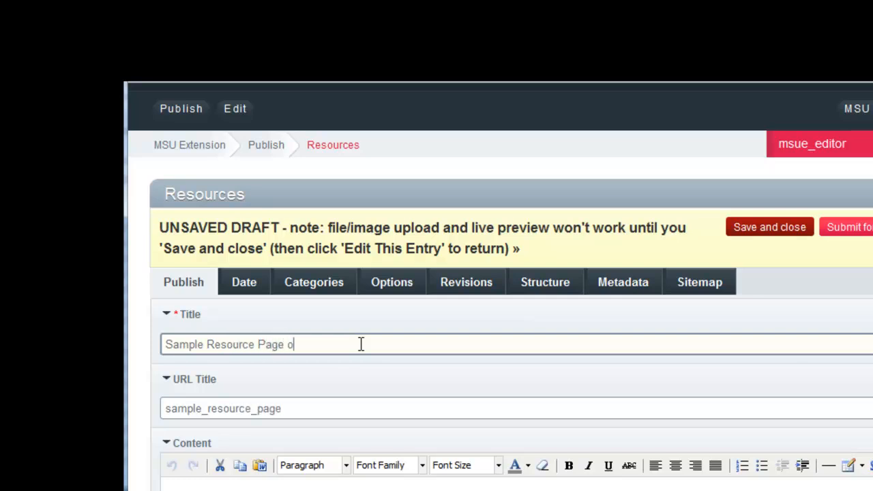
key(BackSpace)
key(BackSpace)
text(fpo)
key(BackSpace)
key(BackSpace)
text(or Expressi)
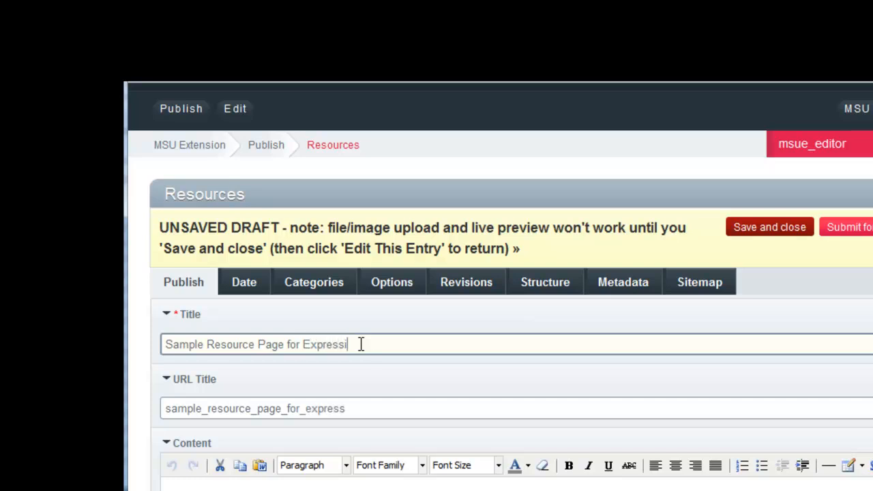
text(on Engine Training Purposes)
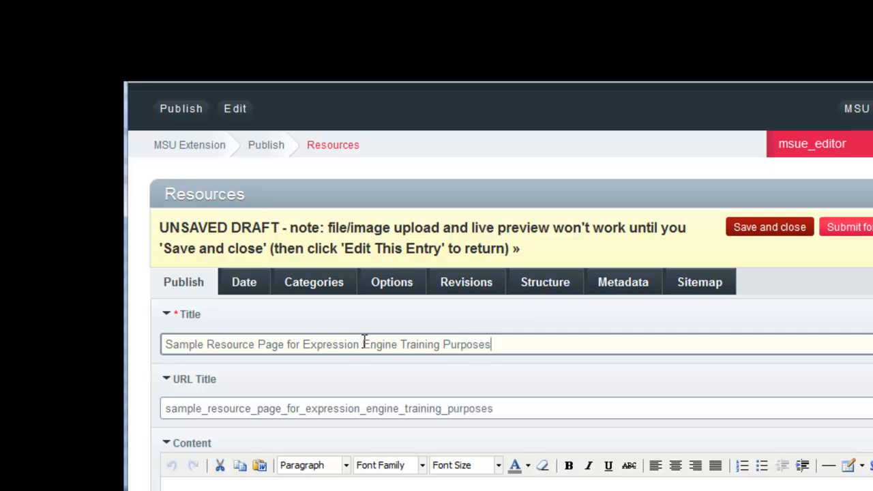
Shorten the URL title to sample_resource_training and save and close the entry
click(509, 410)
key(BackSpace)
key(BackSpace)
key(BackSpace)
key(BackSpace)
key(BackSpace)
key(BackSpace)
key(BackSpace)
key(BackSpace)
key(BackSpace)
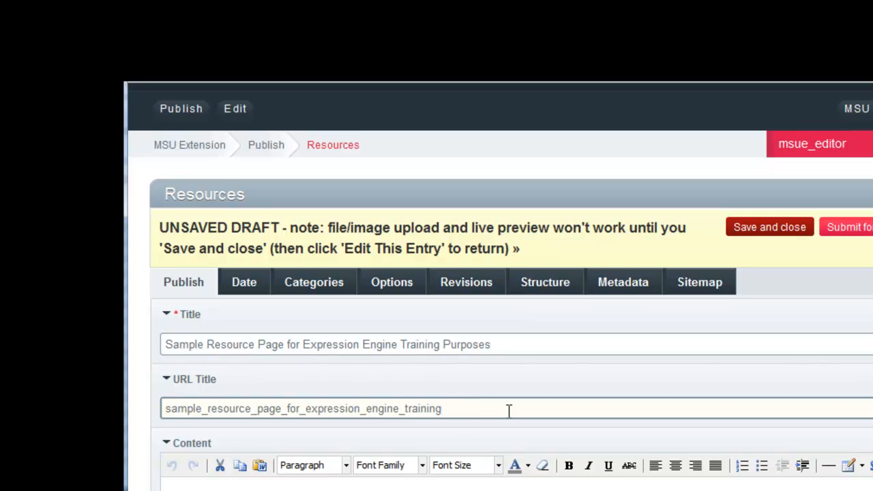
key(Left)
key(Left)
key(Left)
key(Left)
key(Left)
key(Left)
key(Left)
key(BackSpace)
key(BackSpace)
key(BackSpace)
key(BackSpace)
key(BackSpace)
key(BackSpace)
key(BackSpace)
key(BackSpace)
key(BackSpace)
key(BackSpace)
key(BackSpace)
key(BackSpace)
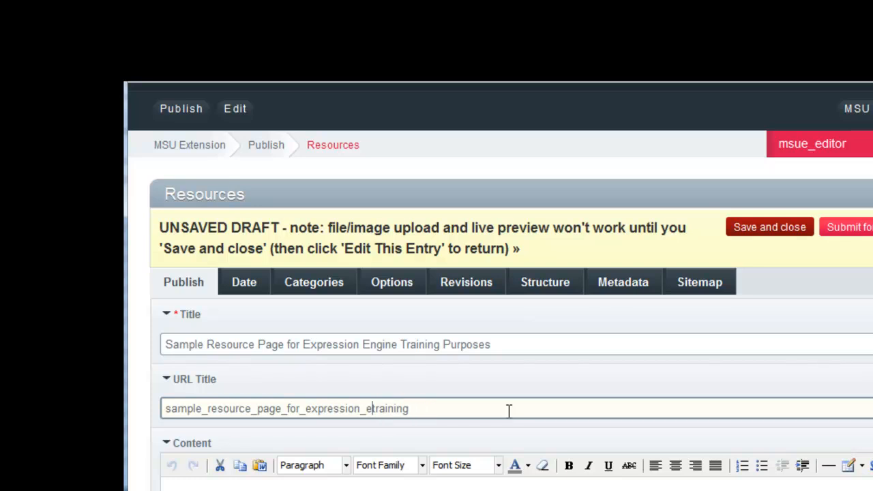
key(BackSpace)
key(BackSpace)
key(BackSpace)
key(BackSpace)
key(BackSpace)
key(BackSpace)
key(BackSpace)
key(BackSpace)
key(BackSpace)
key(BackSpace)
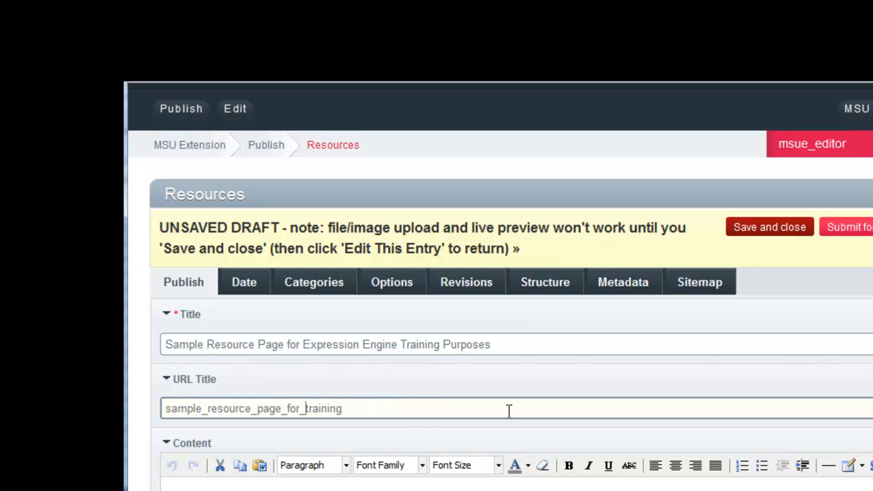
key(BackSpace)
key(BackSpace)
key(BackSpace)
key(BackSpace)
key(BackSpace)
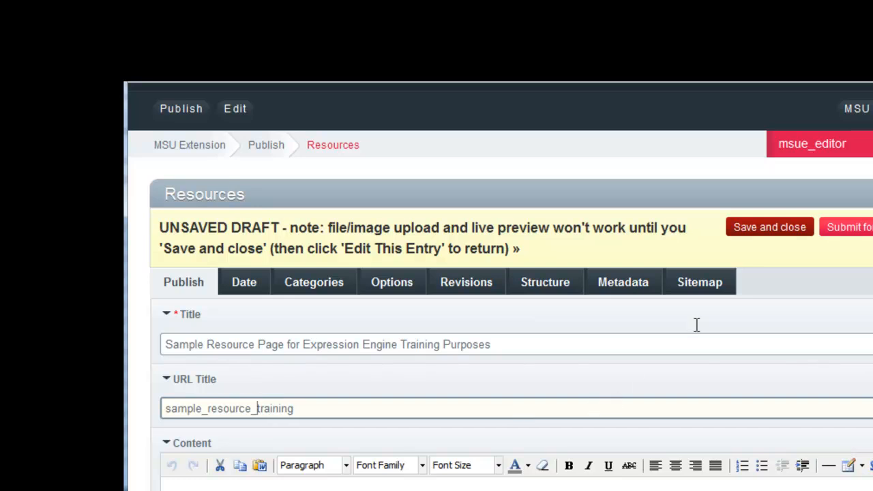
click(757, 232)
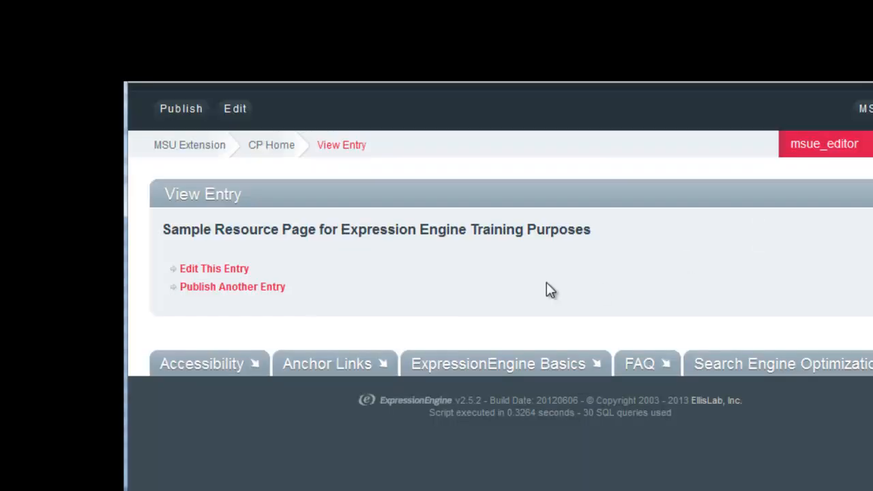
Reopen the entry for editing and write 'This is the sample I have been working on.' in the Content field
click(198, 270)
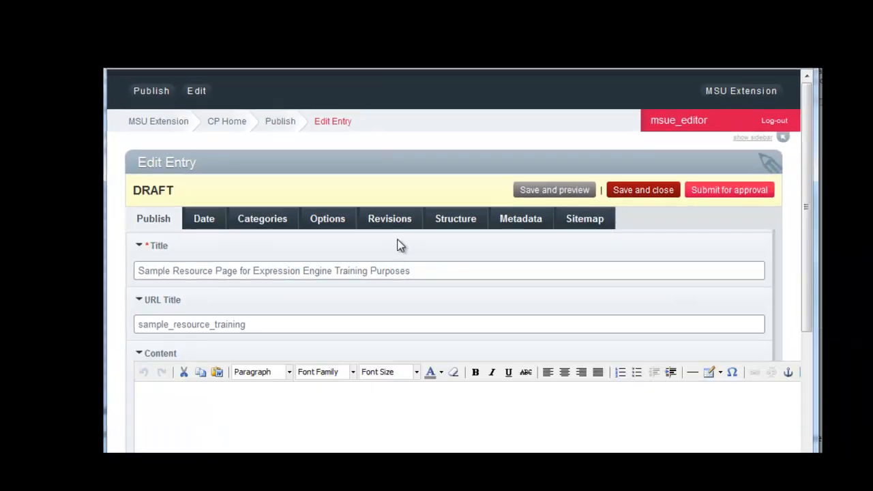
scroll(373, 230, down, 2)
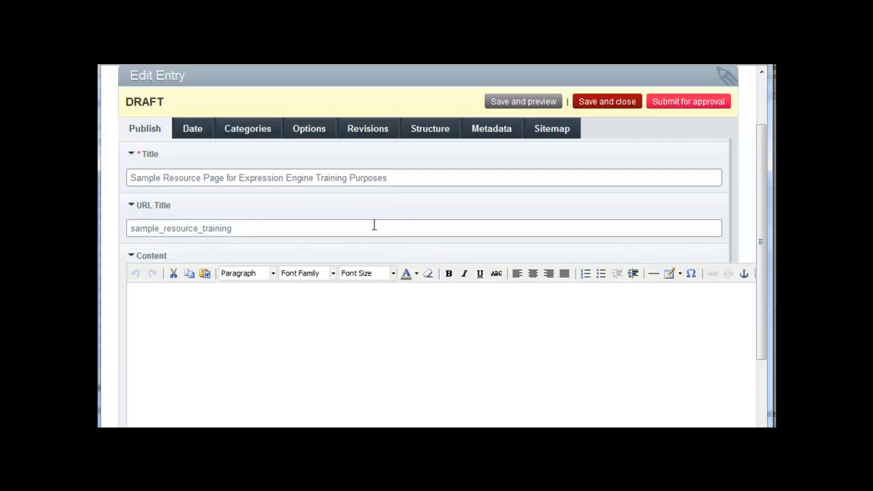
click(213, 307)
text(This )
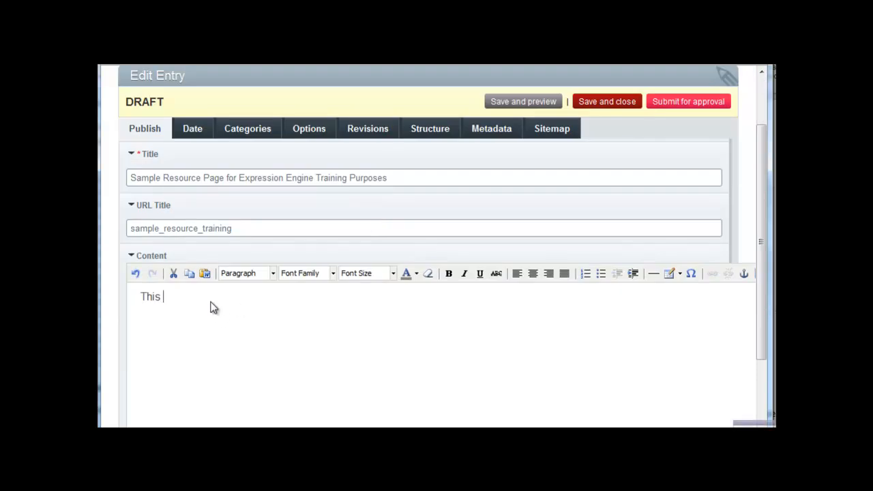
text(is the sample I have been working on)
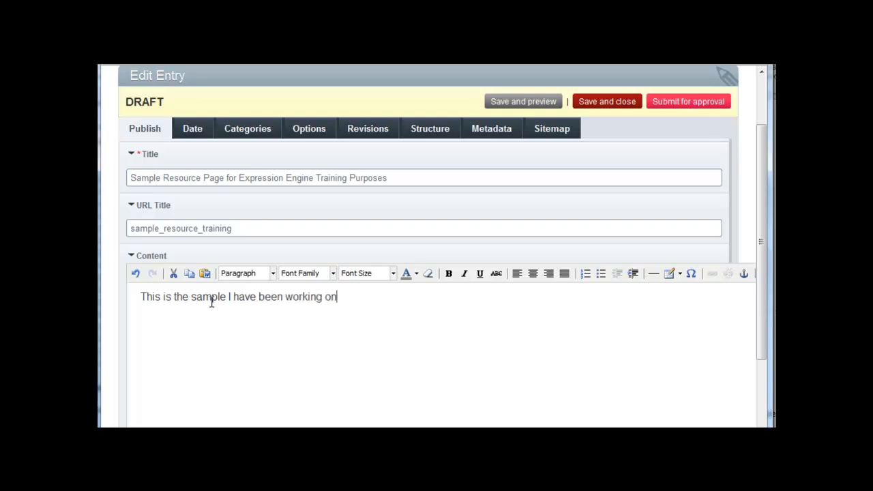
text(.)
Insert a Heading 4 line 'Sample Post - Resource' above the content paragraph
click(142, 300)
key(Return)
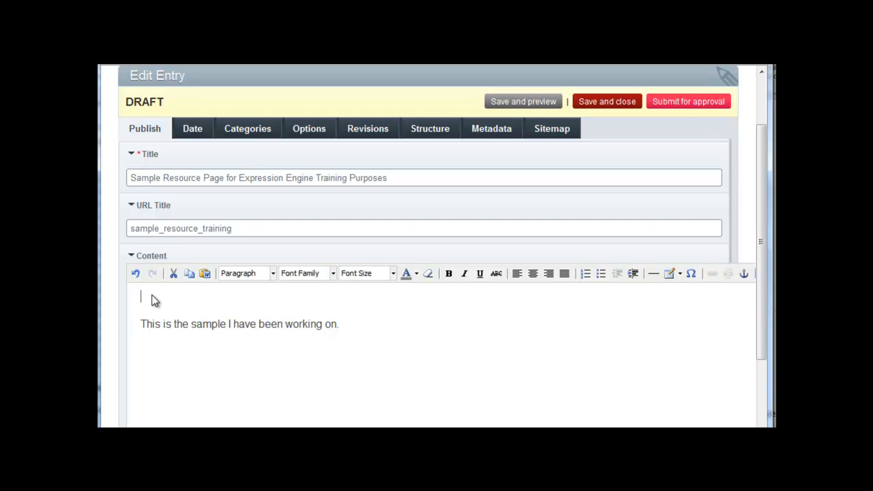
click(273, 275)
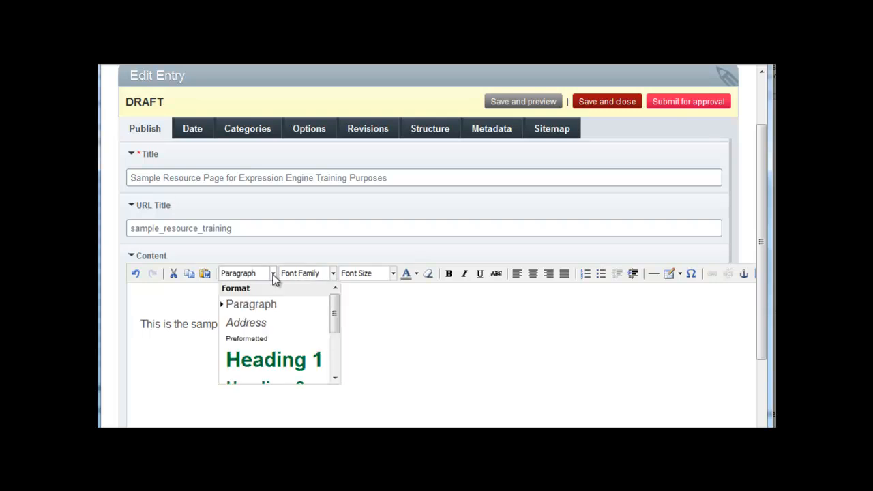
scroll(274, 330, down, 1)
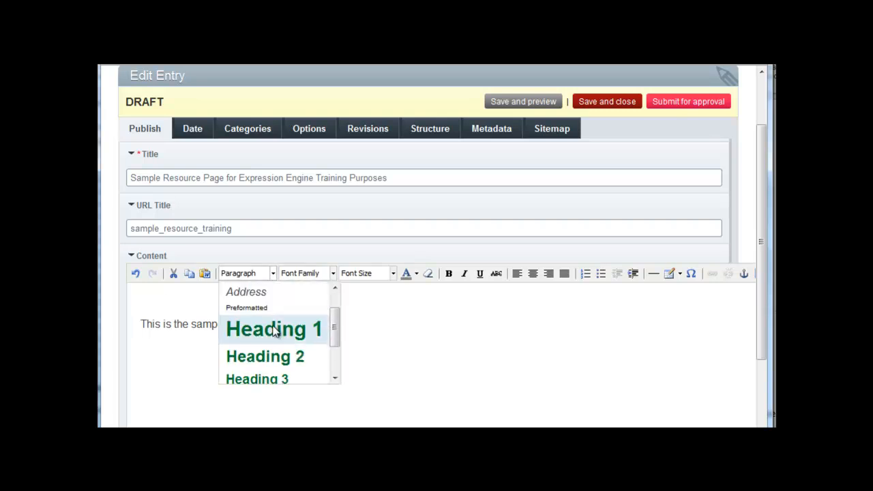
scroll(274, 331, down, 1)
scroll(276, 329, down, 1)
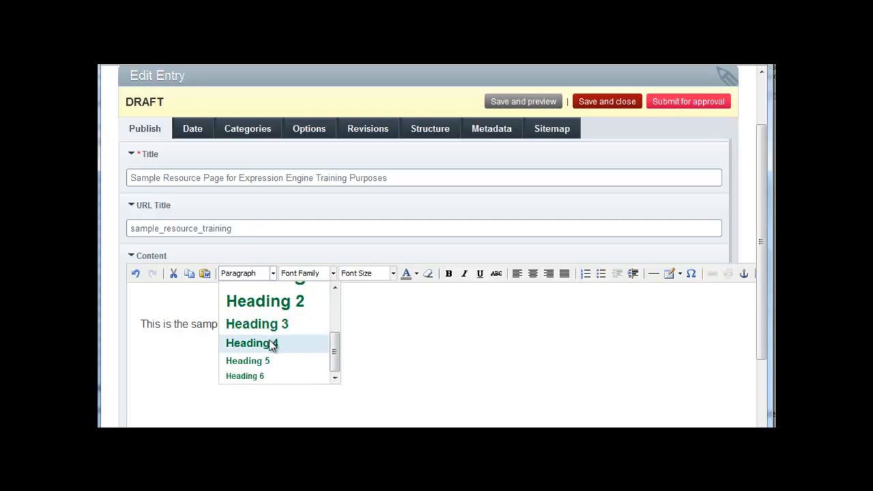
click(273, 344)
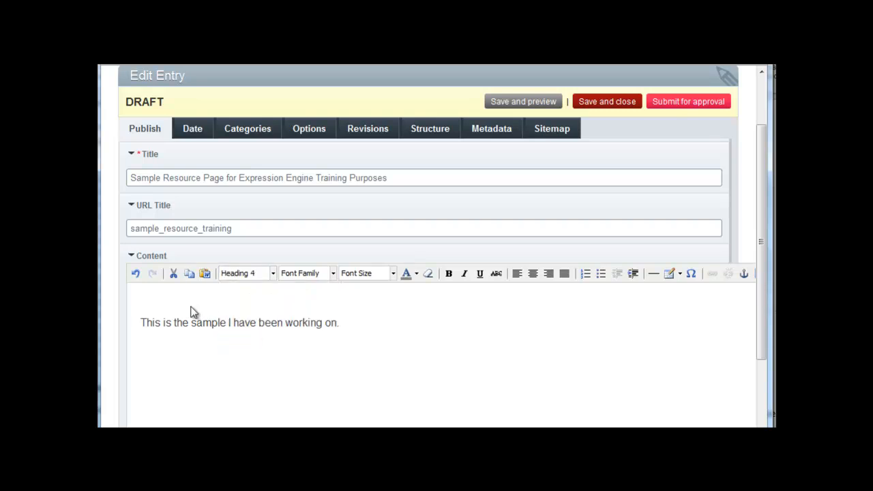
text(Sample Post - Resource)
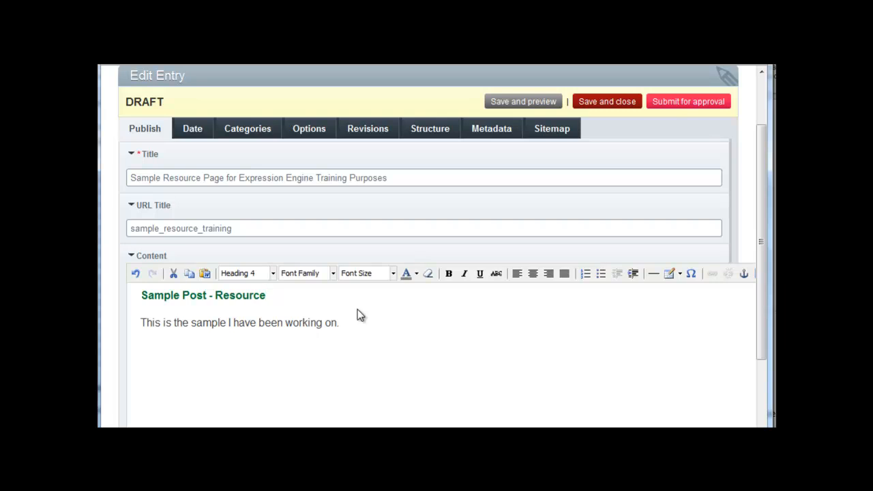
Make the words 'working on' in the paragraph bold and italic
drag(337, 323, 286, 325)
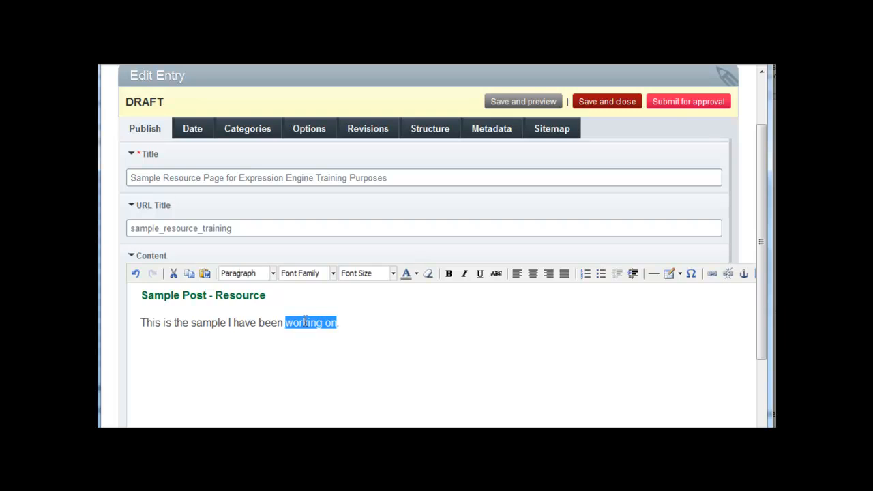
click(449, 278)
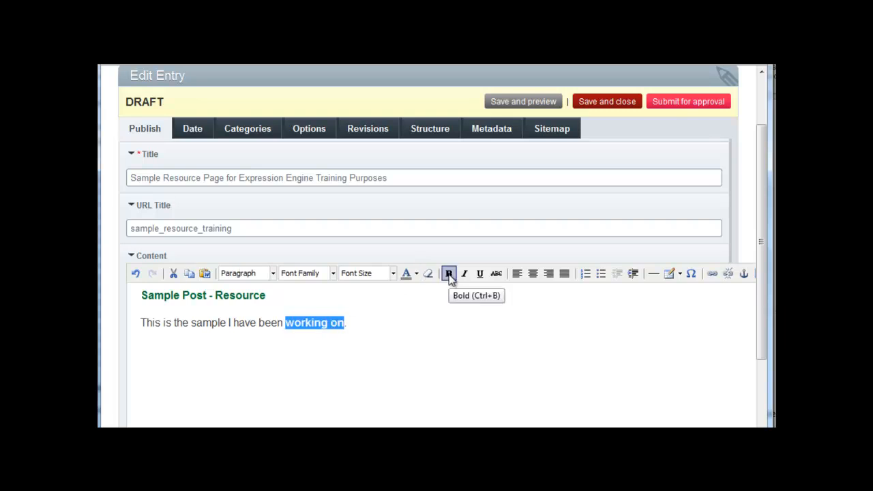
click(417, 330)
drag(347, 325, 285, 325)
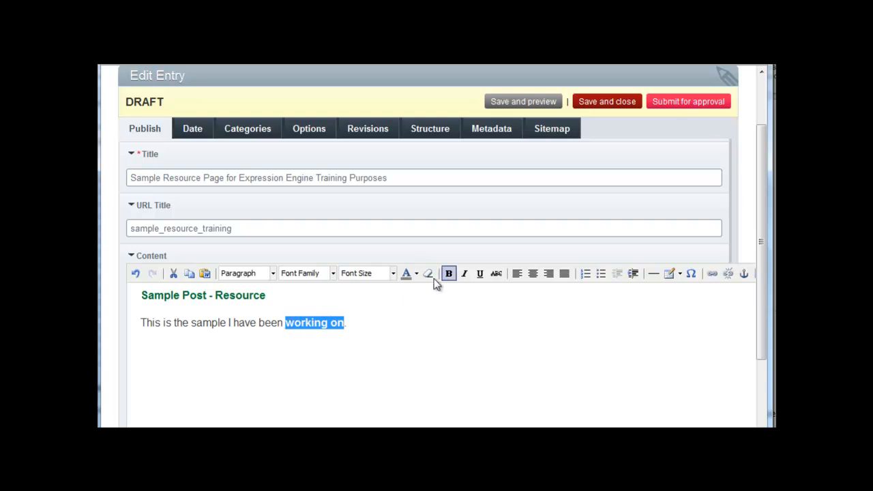
click(466, 274)
click(437, 317)
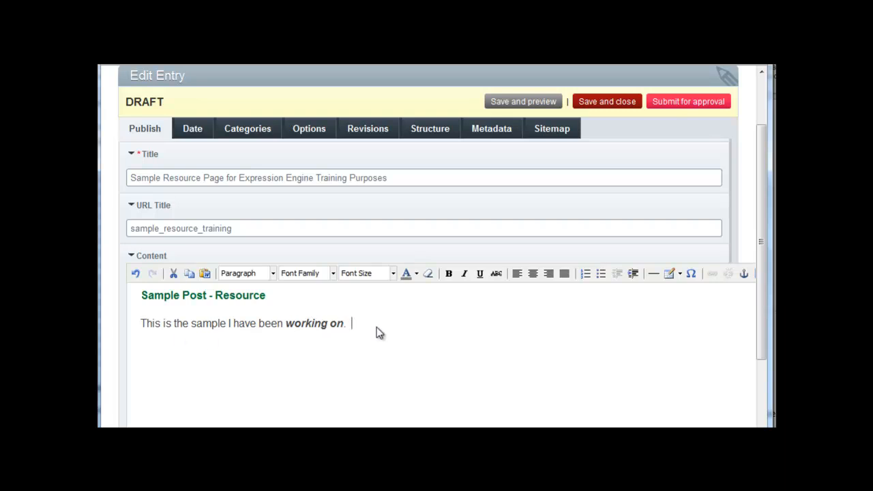
Add a numbered list with the items 'This is number one' and 'This is number two'
key(Return)
click(584, 273)
text(This is number one)
key(Return)
text(This is nu)
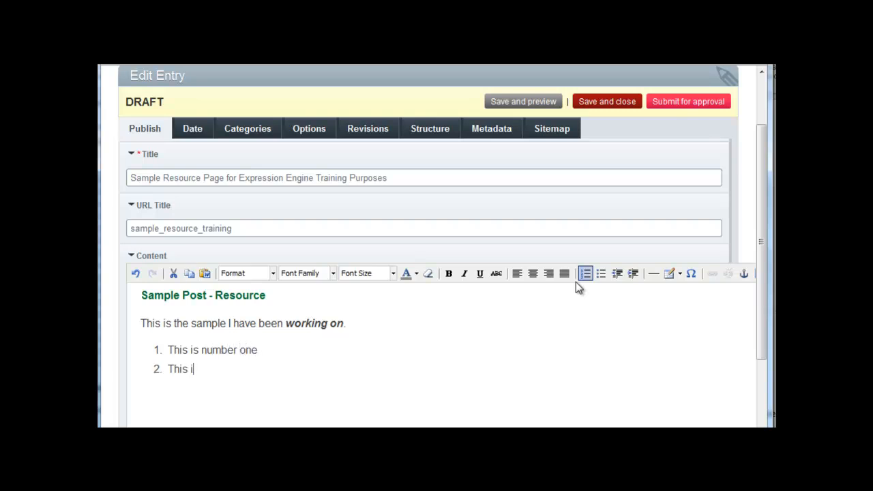
text(mber two)
key(Return)
Add a bulleted list item reading 'This is a bullet'
click(598, 278)
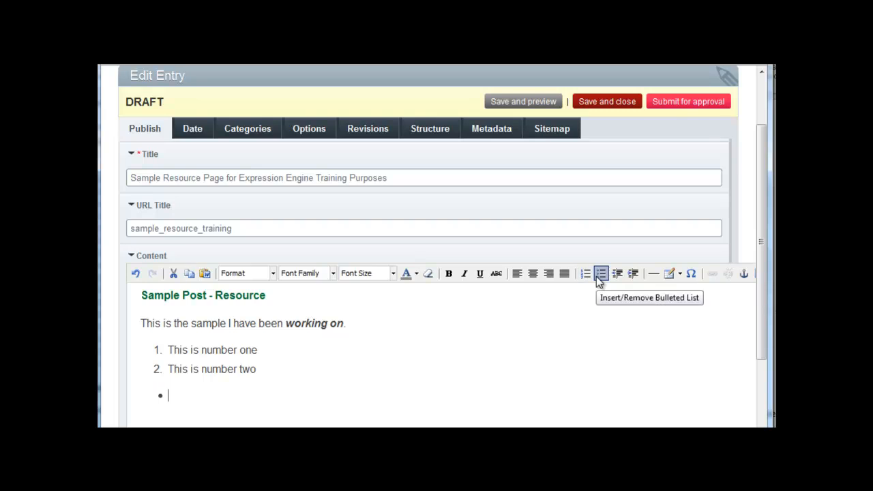
text(This is a)
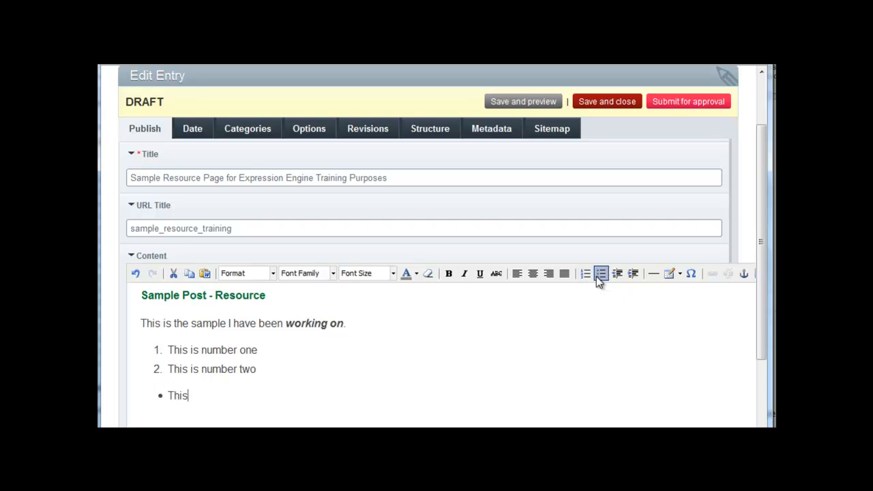
text( bullt)
key(BackSpace)
text(et)
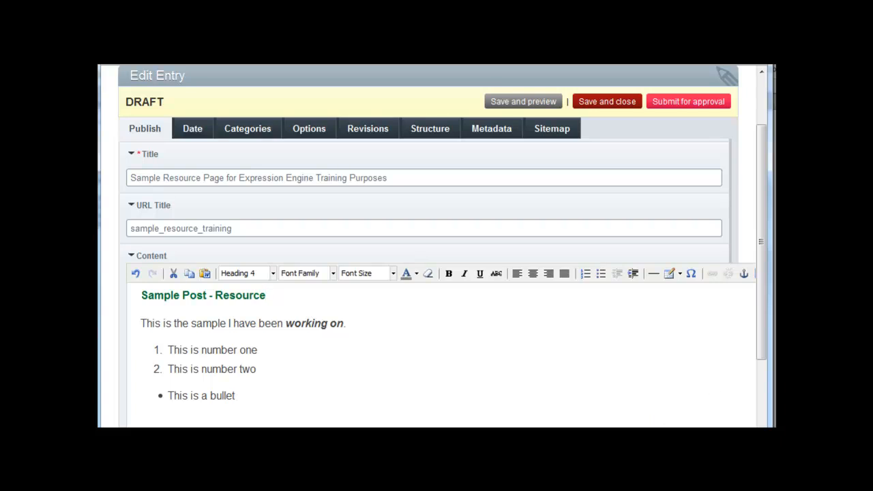
Switch to Word, copy the sentence 'This is sample text to insert for EE training', and return to the entry
mouse_move(544, 490)
click(614, 436)
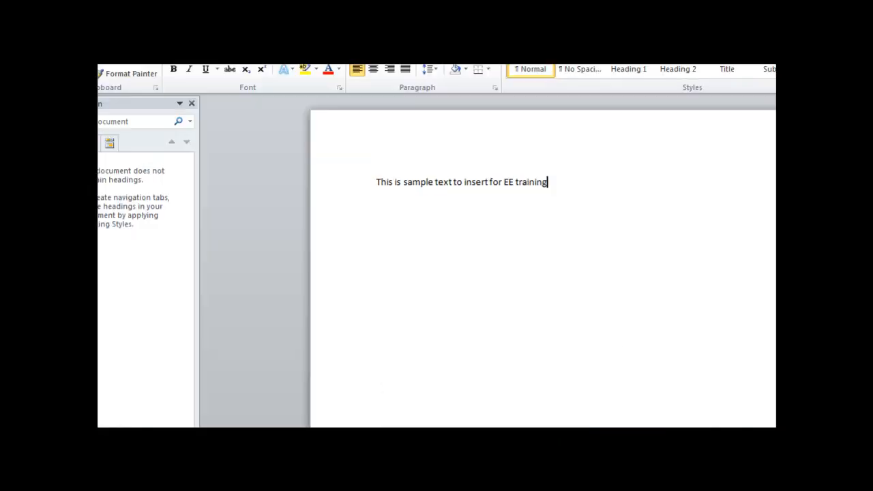
drag(552, 182, 384, 182)
key(ctrl+c)
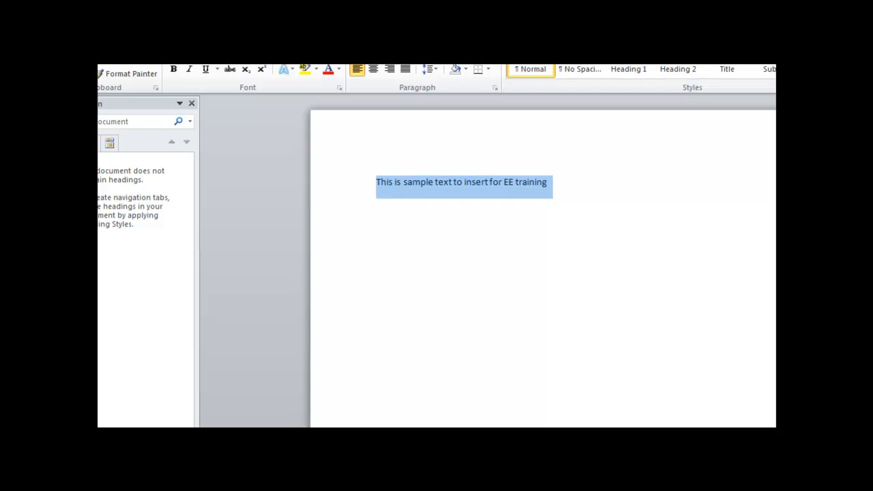
mouse_move(458, 487)
click(459, 424)
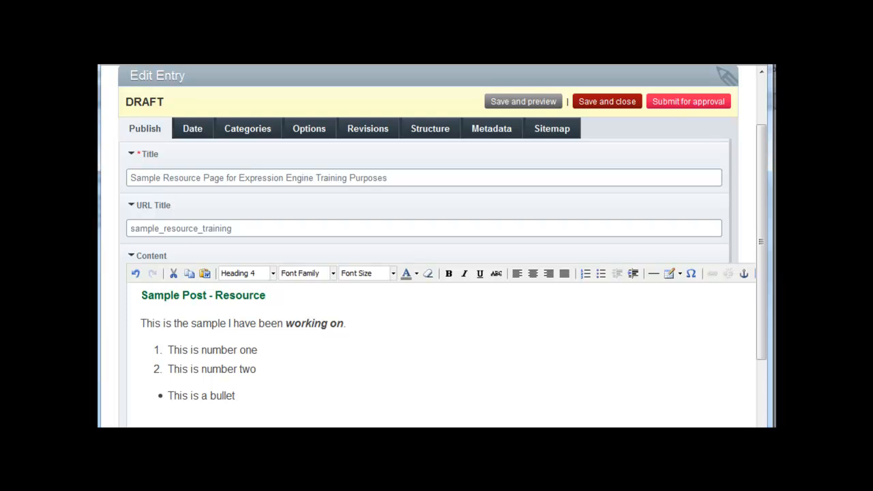
Paste the copied sentence twice through Paste from Word and insert it below the bullet
click(198, 411)
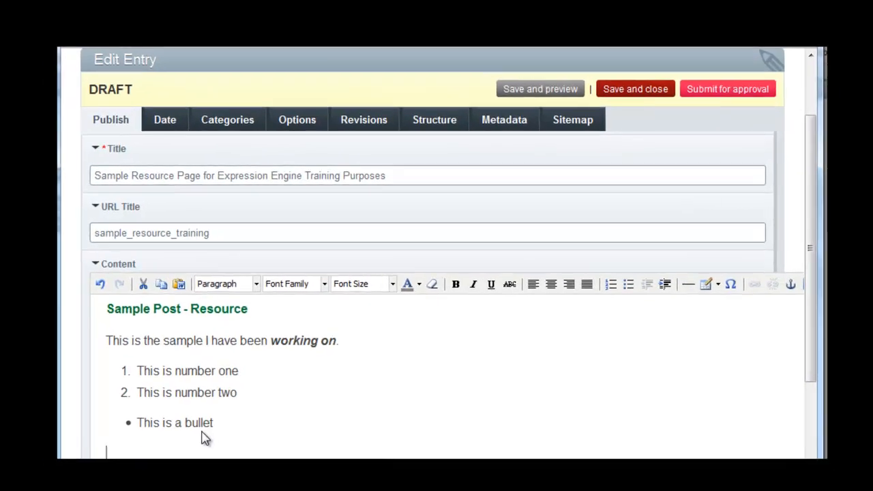
key(ctrl+v)
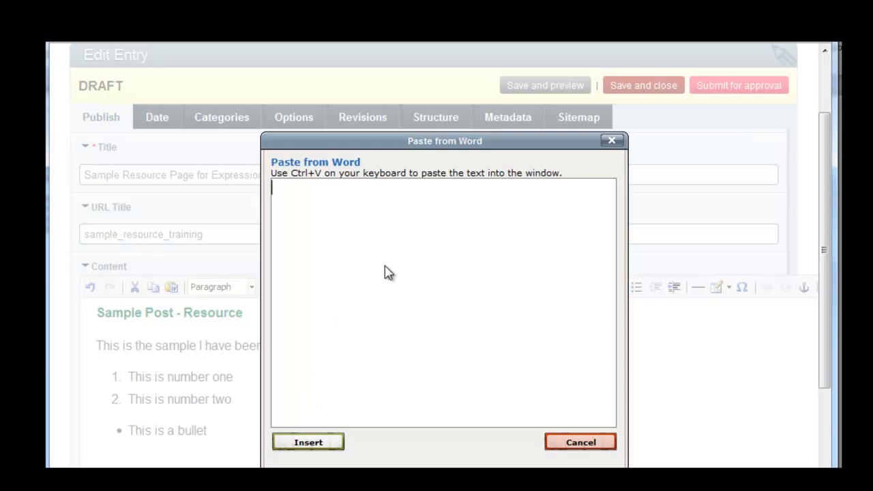
key(ctrl+v)
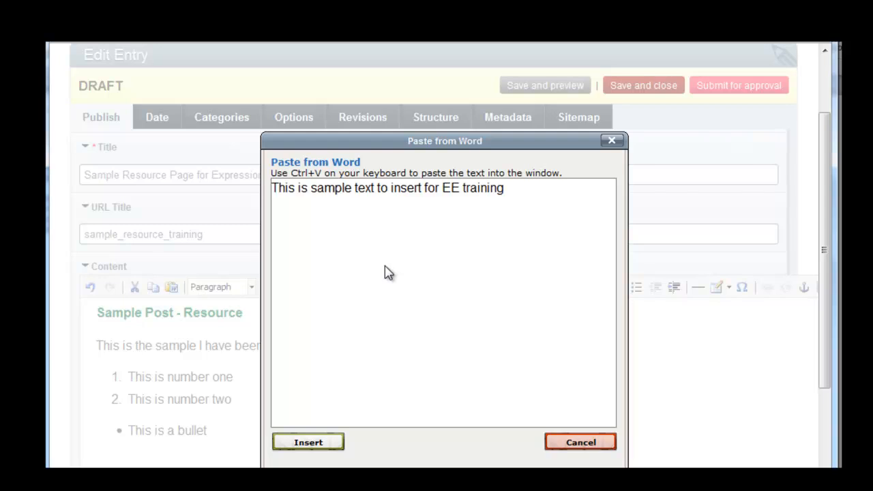
right_click(353, 208)
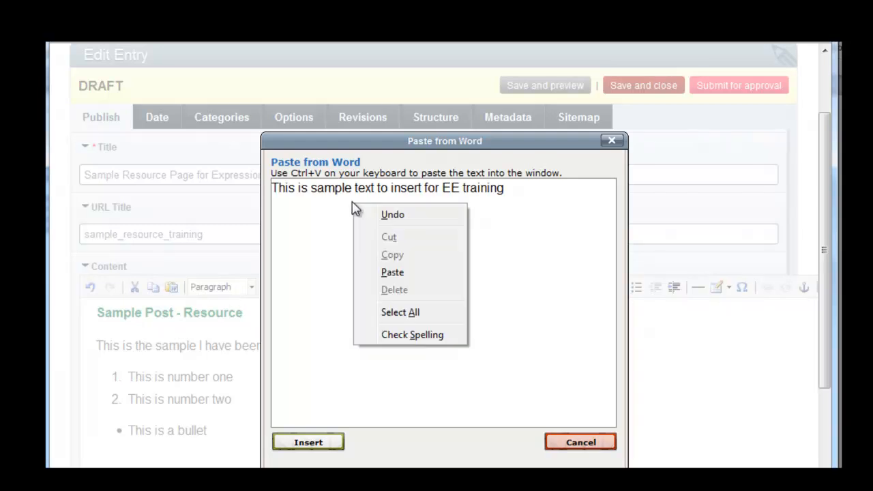
click(405, 274)
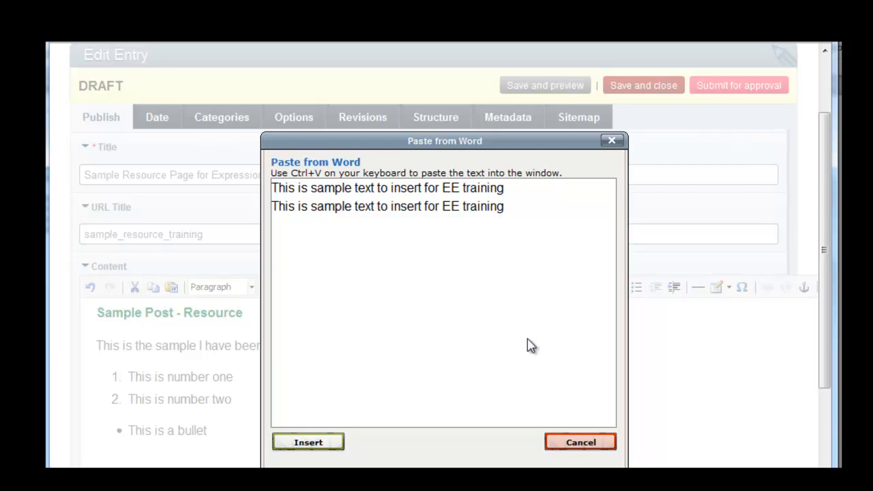
click(329, 449)
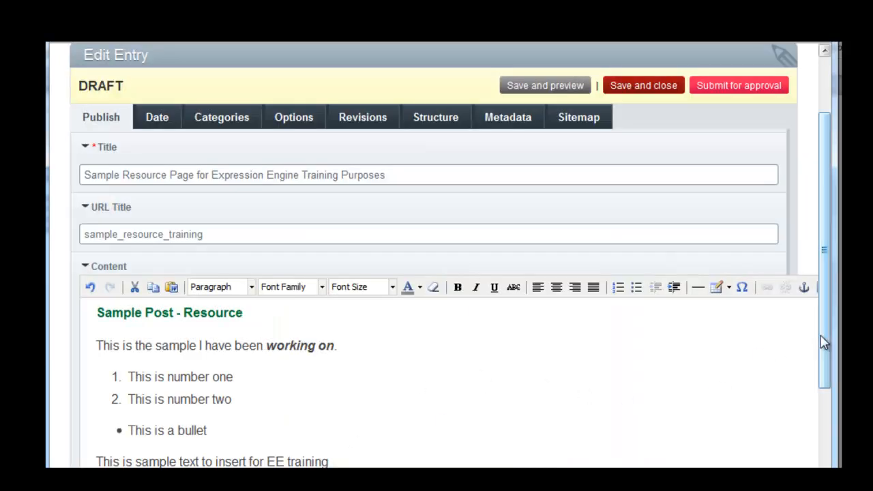
Insert two more copies of the sentence through Paste from Word at the end of the content
drag(824, 343, 828, 364)
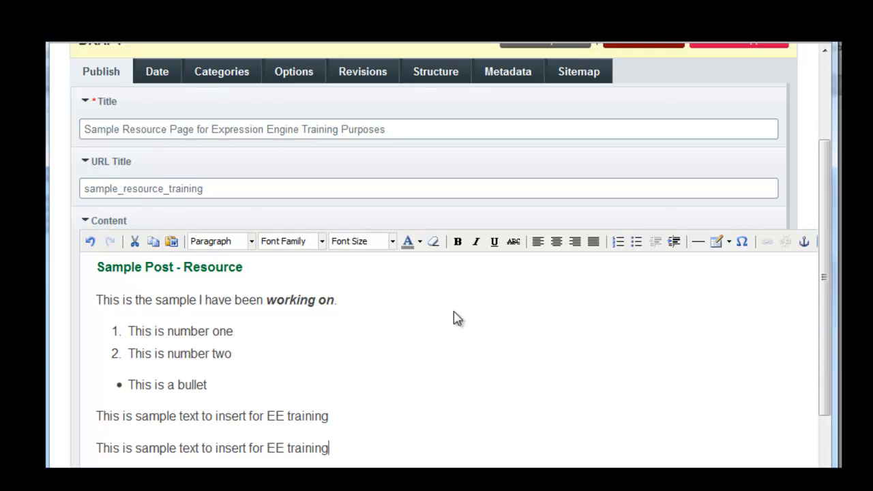
click(171, 242)
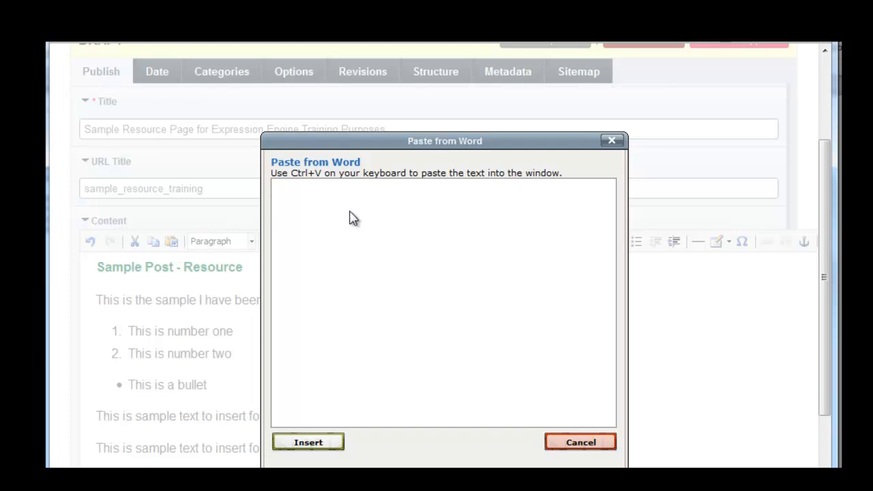
key(ctrl+v)
right_click(393, 216)
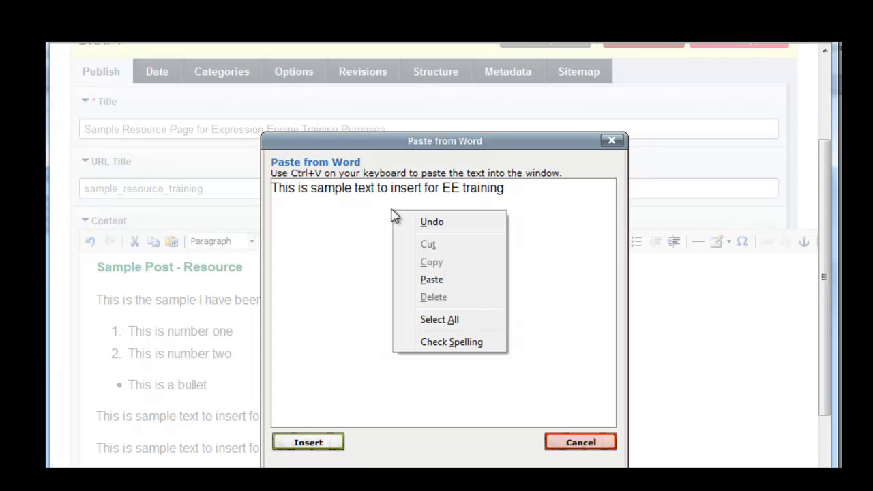
click(433, 280)
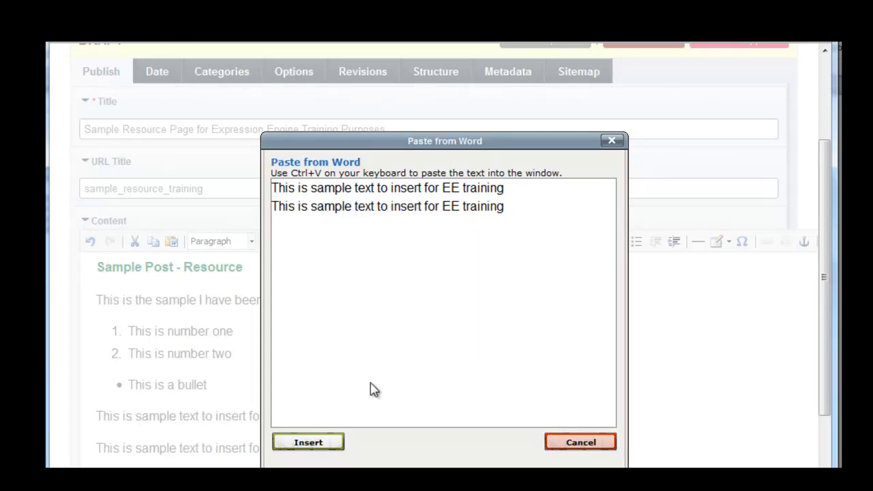
click(326, 447)
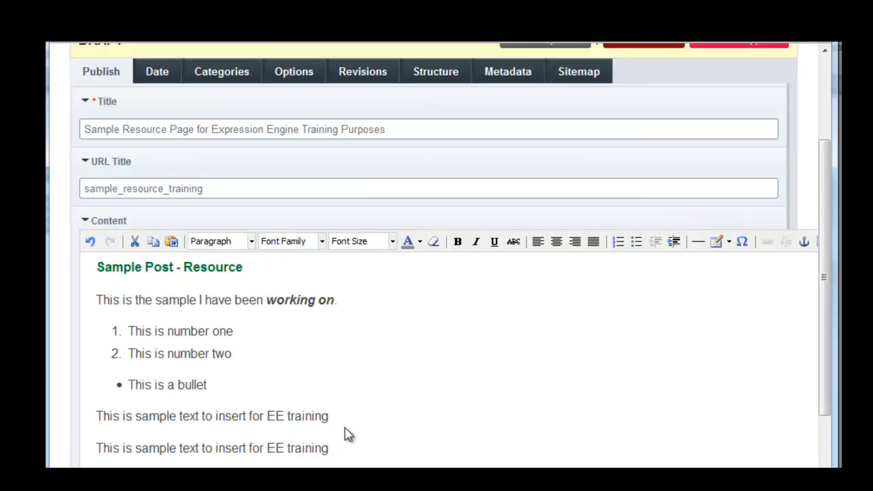
Save and preview the entry, scroll through the preview page, and close the preview
key(ctrl+v)
key(ctrl+v)
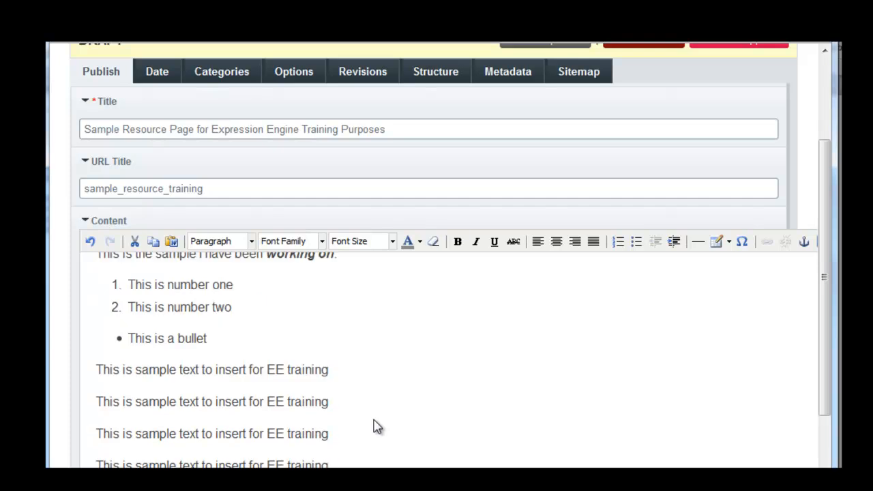
scroll(377, 426, up, 2)
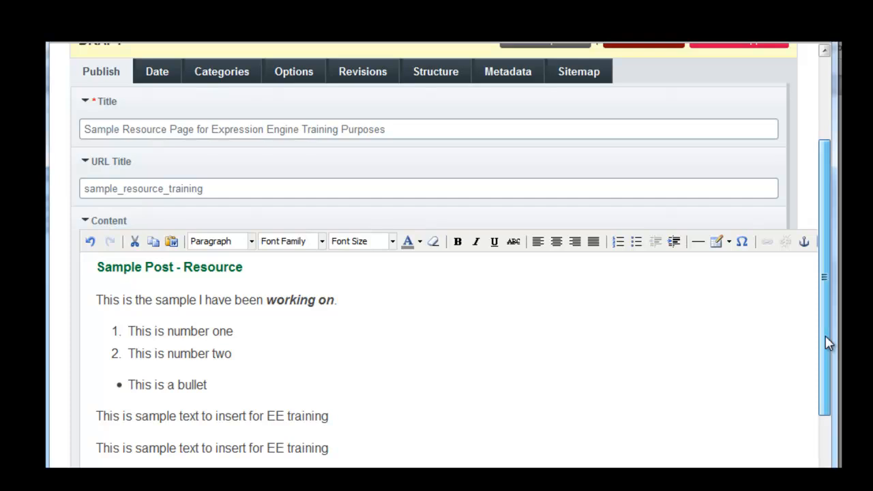
drag(826, 339, 814, 263)
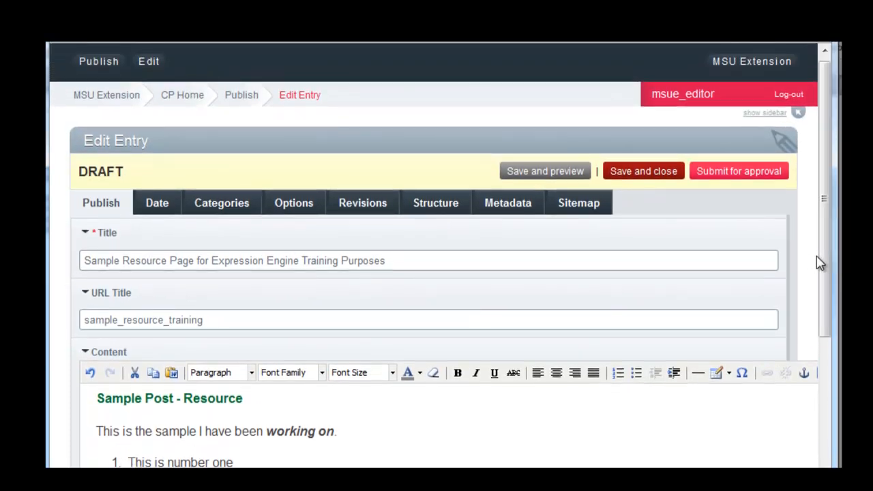
click(554, 171)
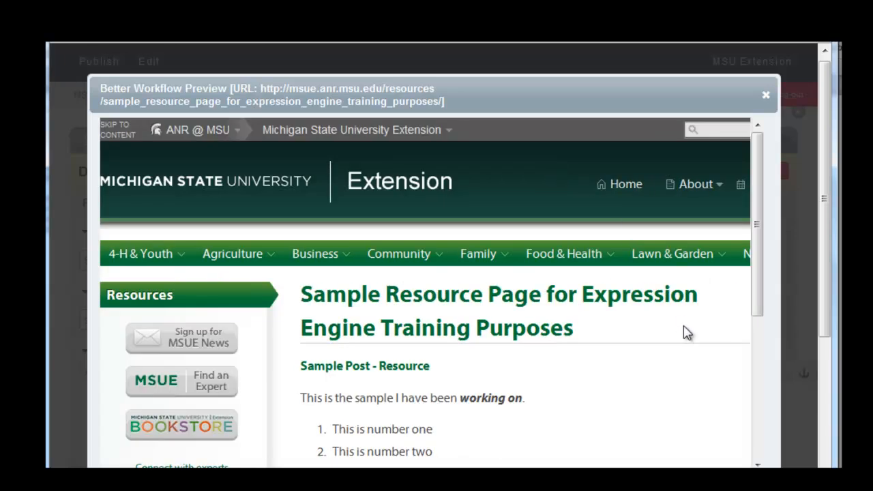
scroll(686, 329, down, 2)
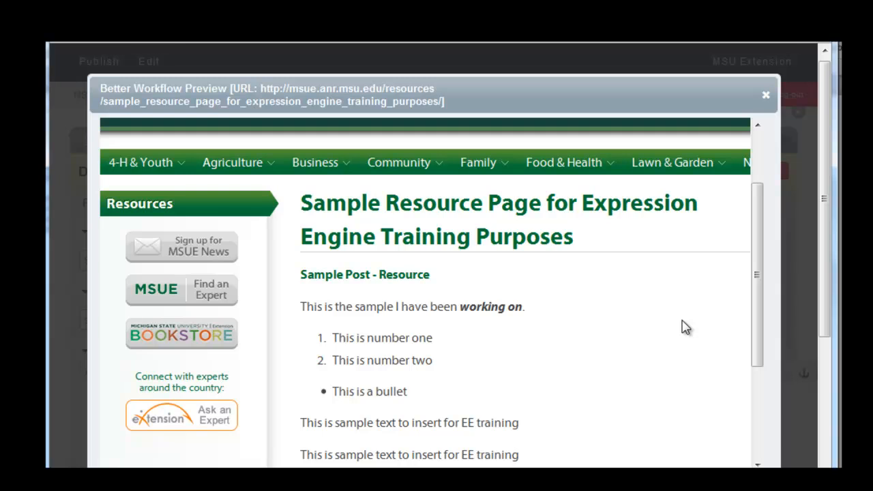
scroll(686, 327, down, 2)
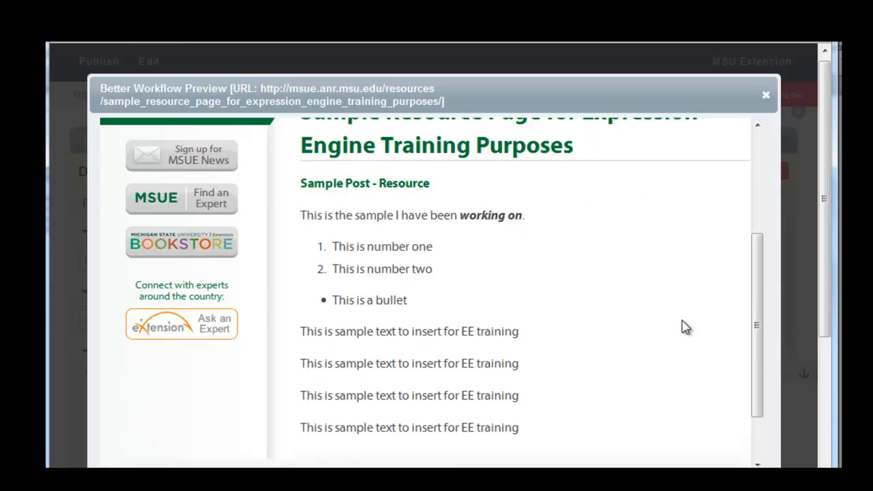
scroll(686, 328, up, 2)
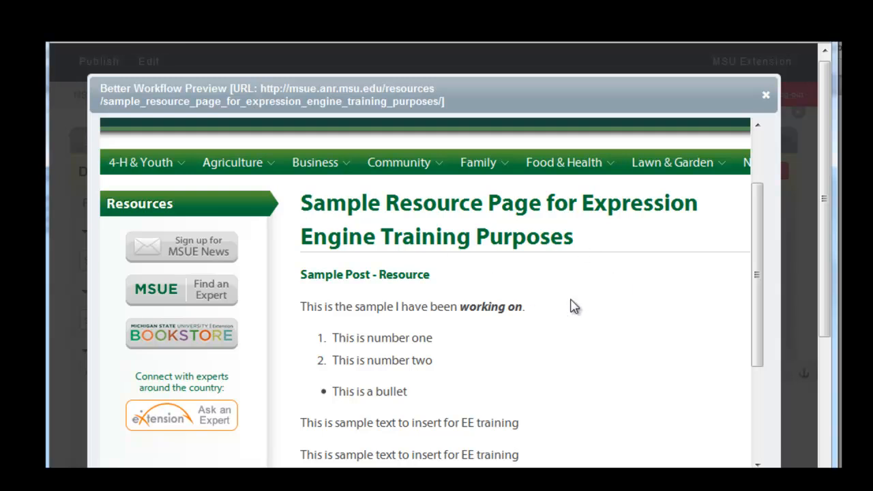
scroll(573, 307, down, 3)
scroll(573, 307, down, 2)
scroll(574, 307, up, 6)
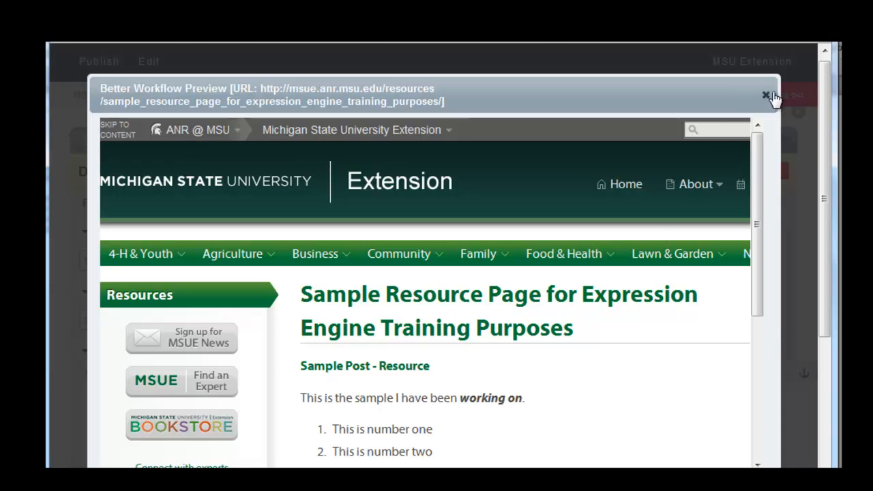
click(766, 97)
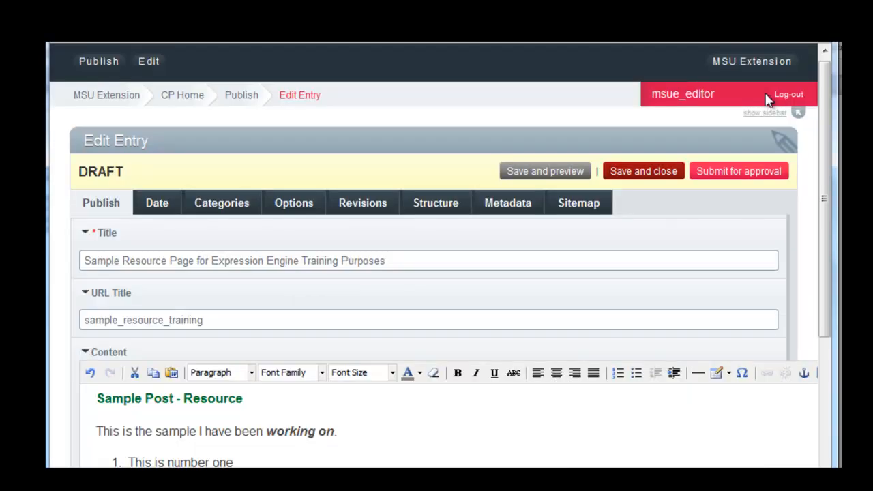
Save and close the entry, then reopen it from the Resources entries list
click(650, 173)
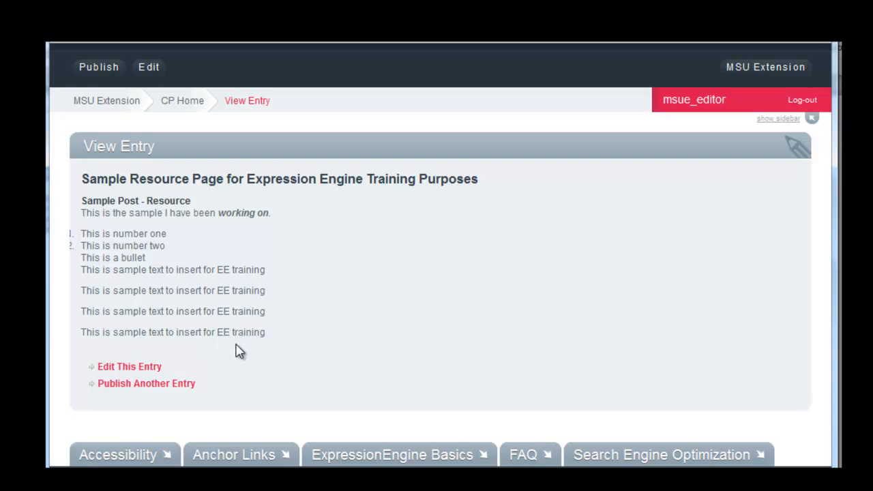
mouse_move(154, 73)
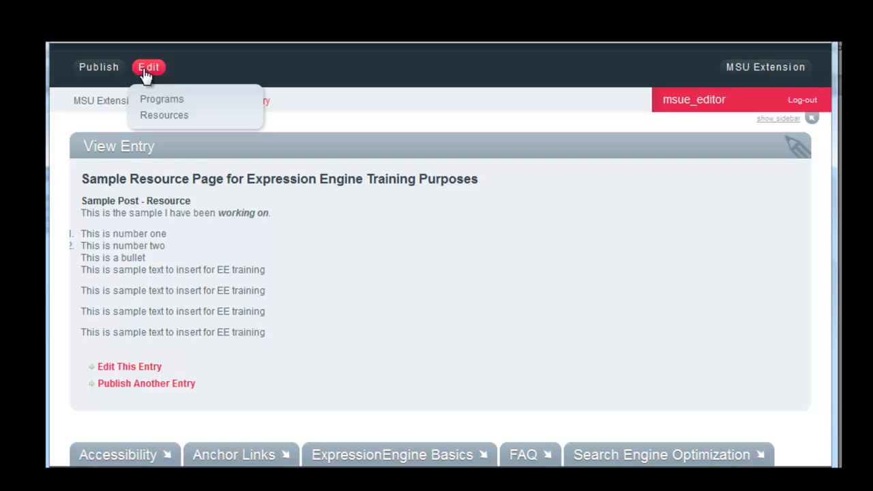
click(165, 120)
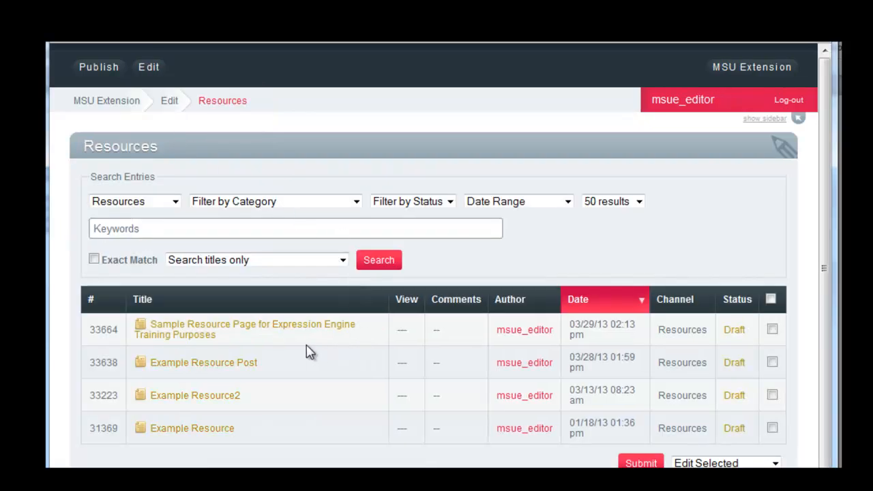
click(217, 335)
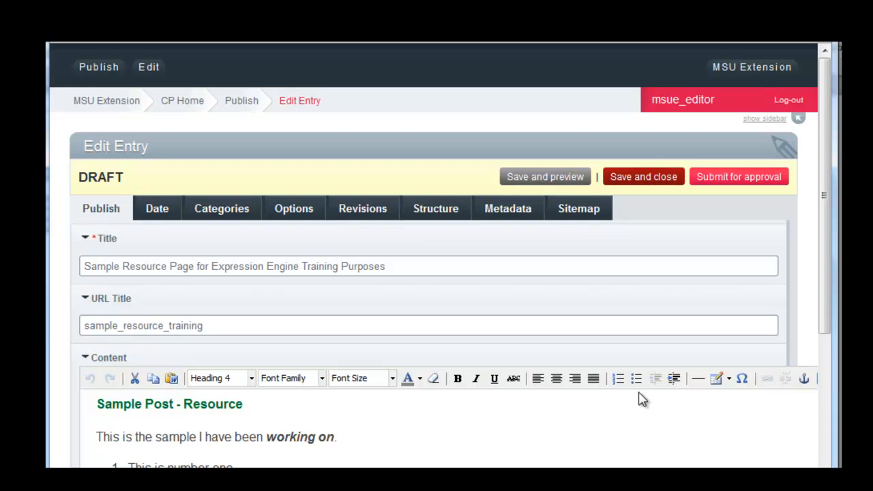
Submit the entry for approval
scroll(641, 399, down, 1)
scroll(641, 398, down, 2)
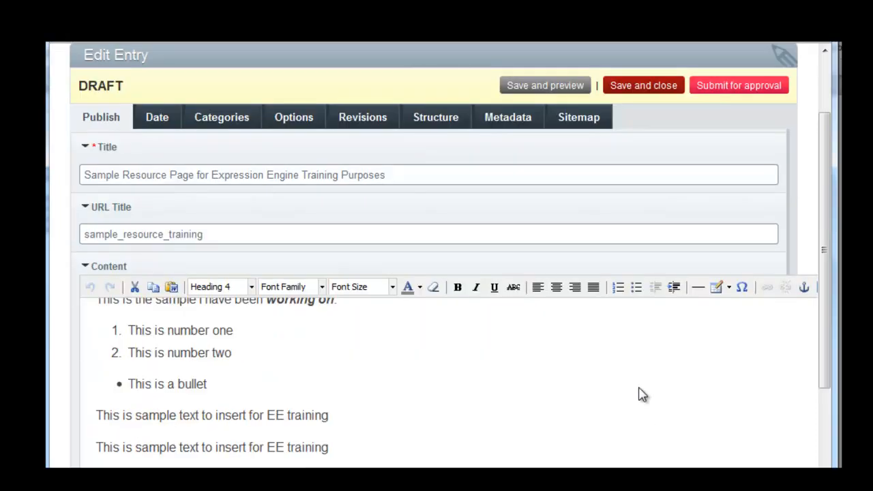
scroll(641, 394, up, 2)
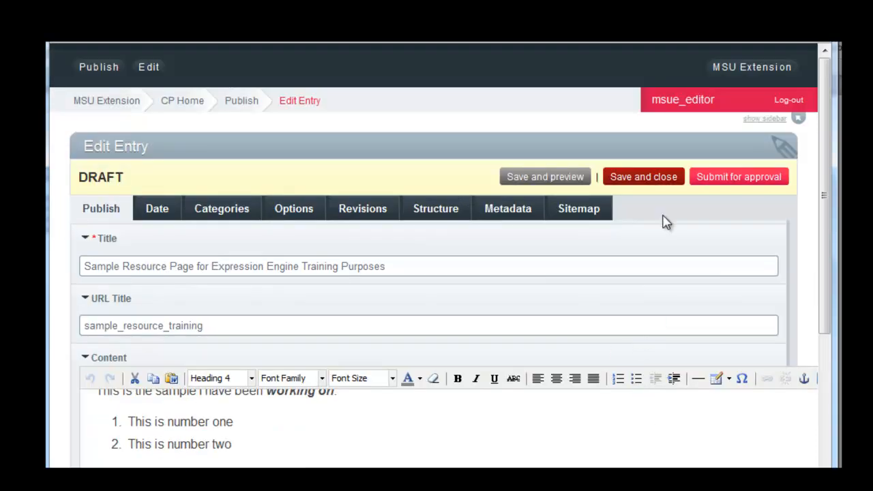
click(725, 179)
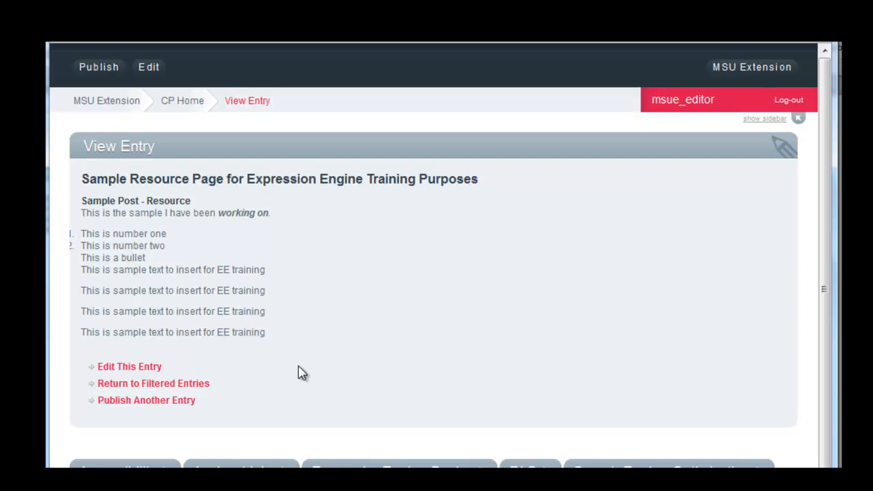
Return to the filtered Resources entries and log out of the control panel
click(148, 385)
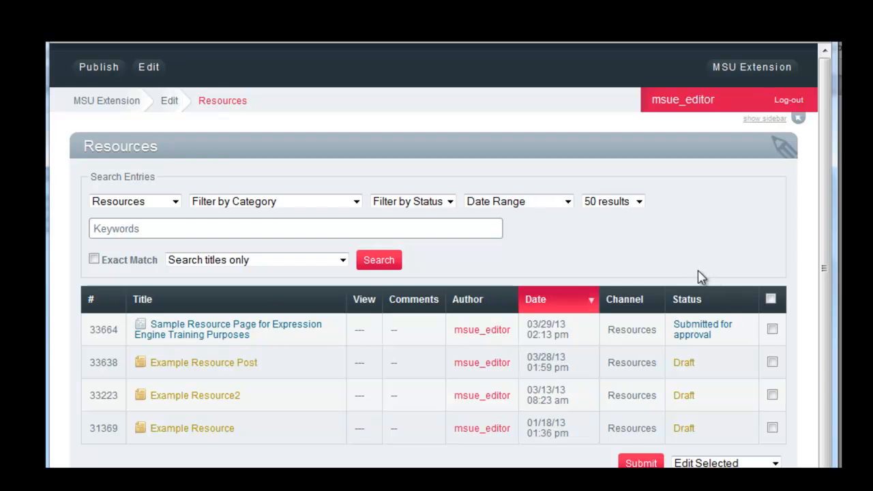
click(788, 101)
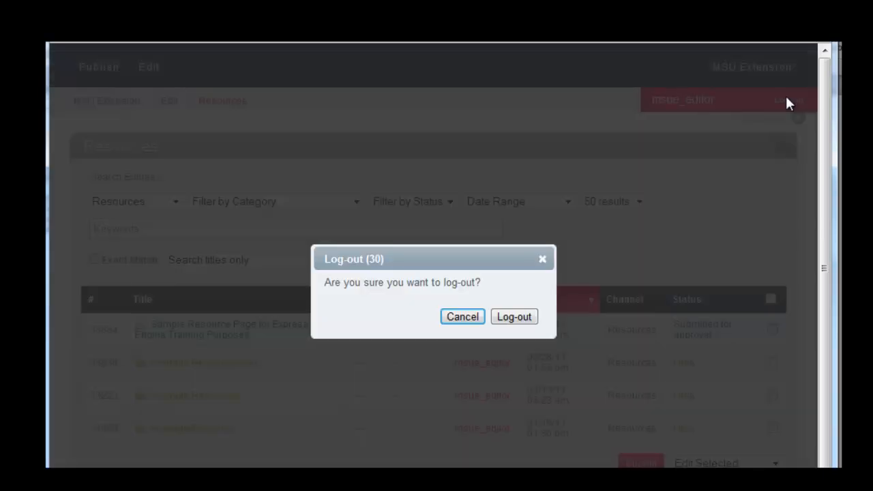
click(516, 318)
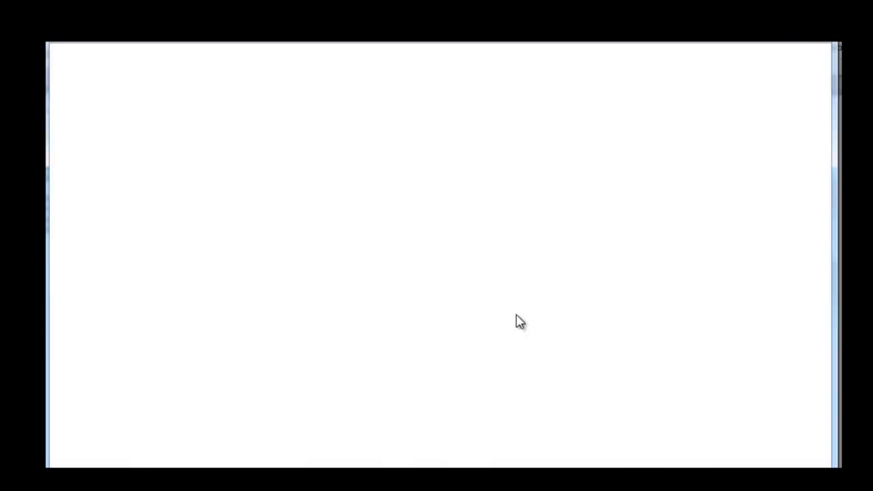